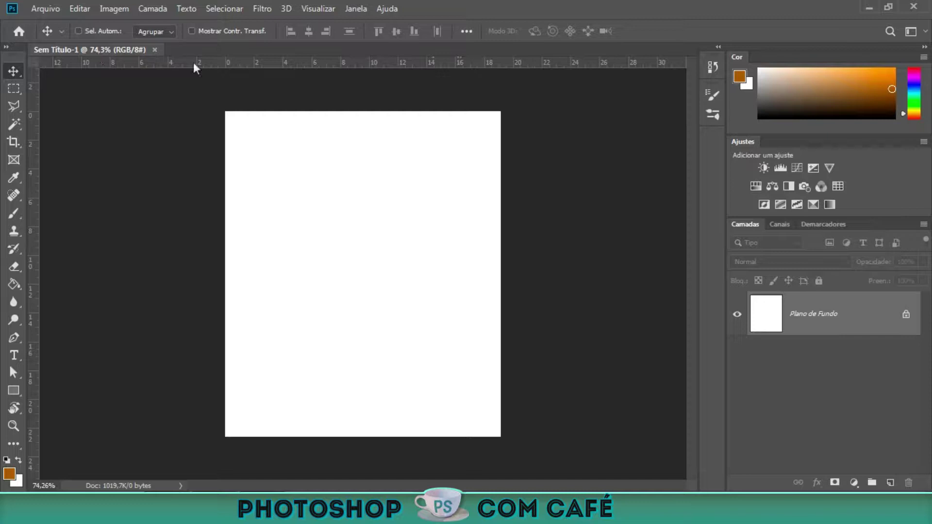
Load the files imagem 1 to imagem 8 from the Gif folder into one document as a stack of layers.
left_click(54, 10)
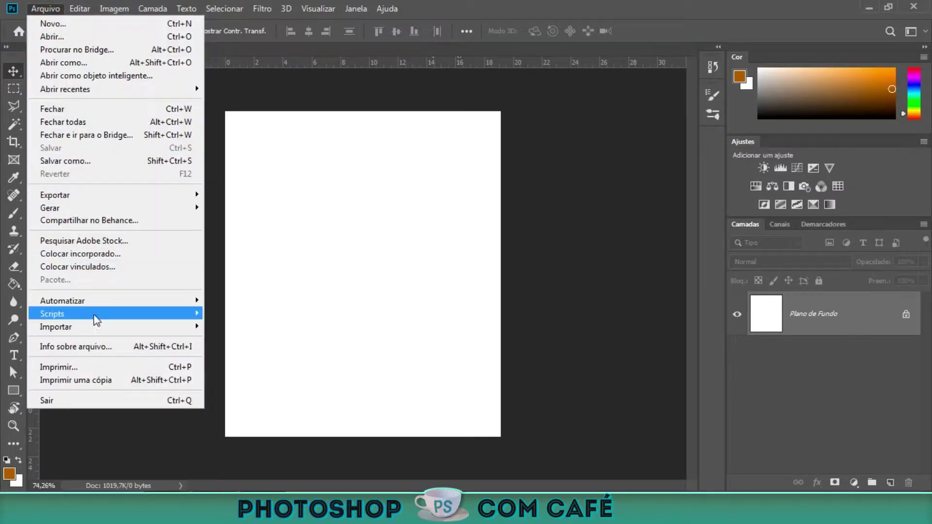
mouse_move(94, 322)
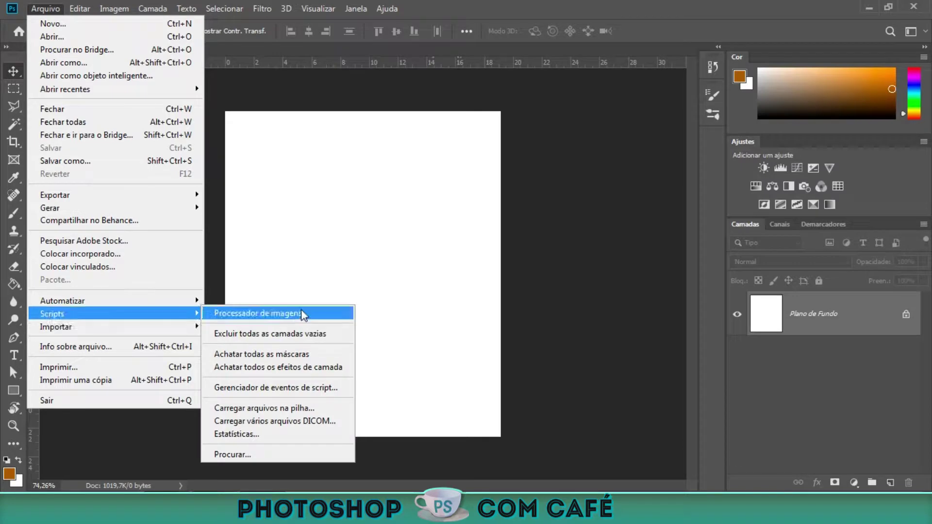
left_click(306, 408)
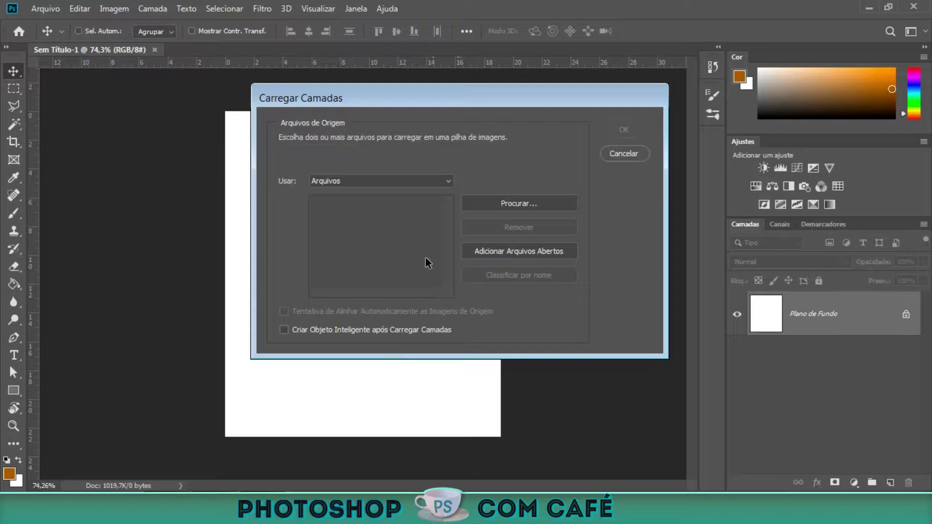
left_click(526, 208)
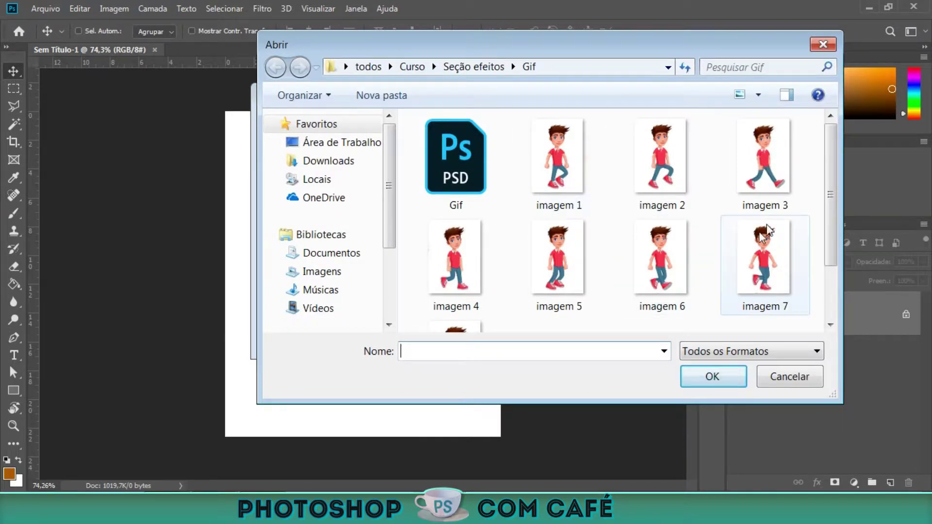
left_click(563, 187)
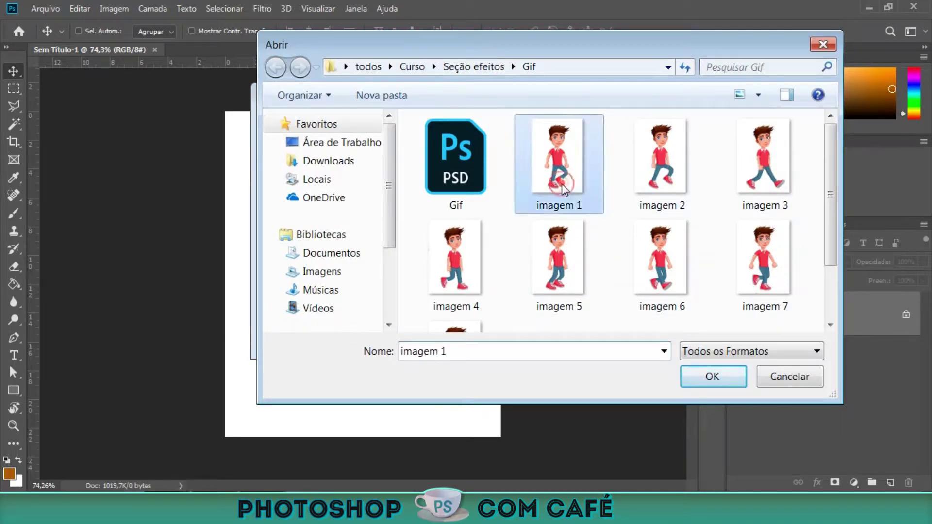
scroll(625, 233, "down", 2)
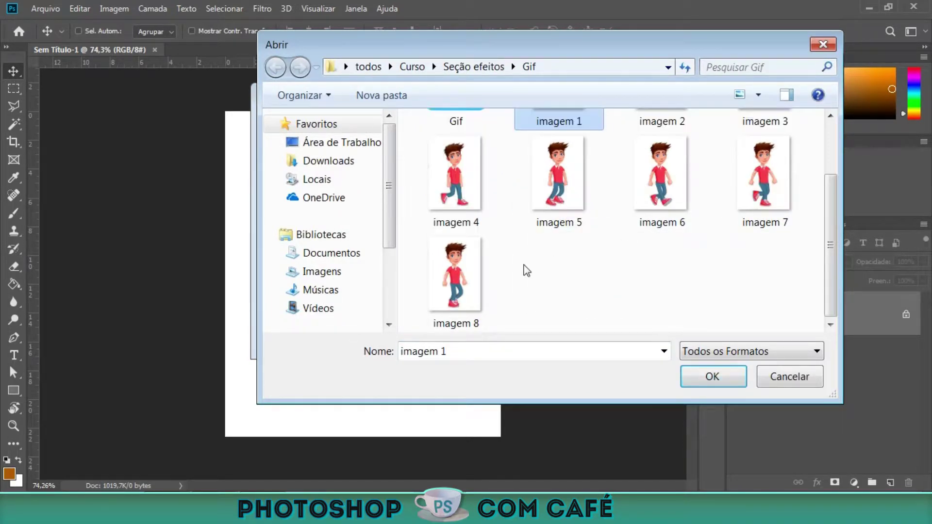
left_click(454, 282, "shift")
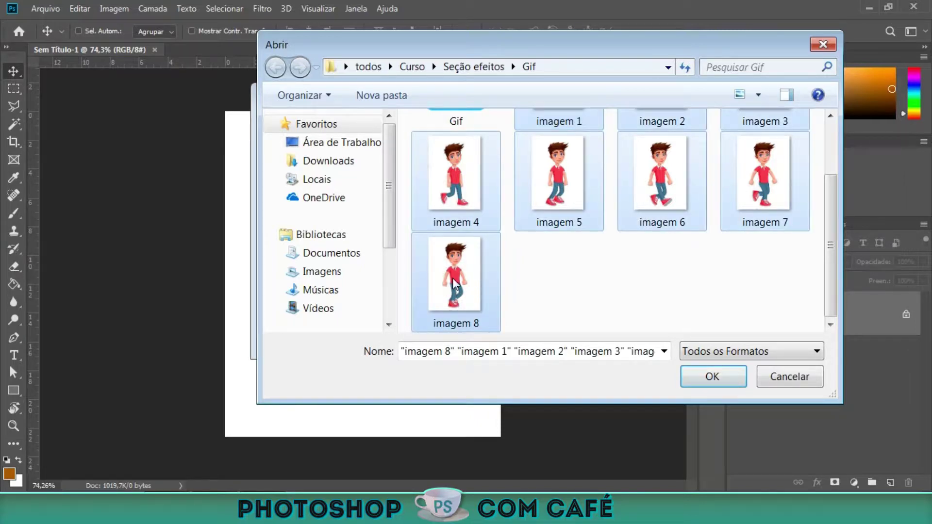
left_click(713, 379)
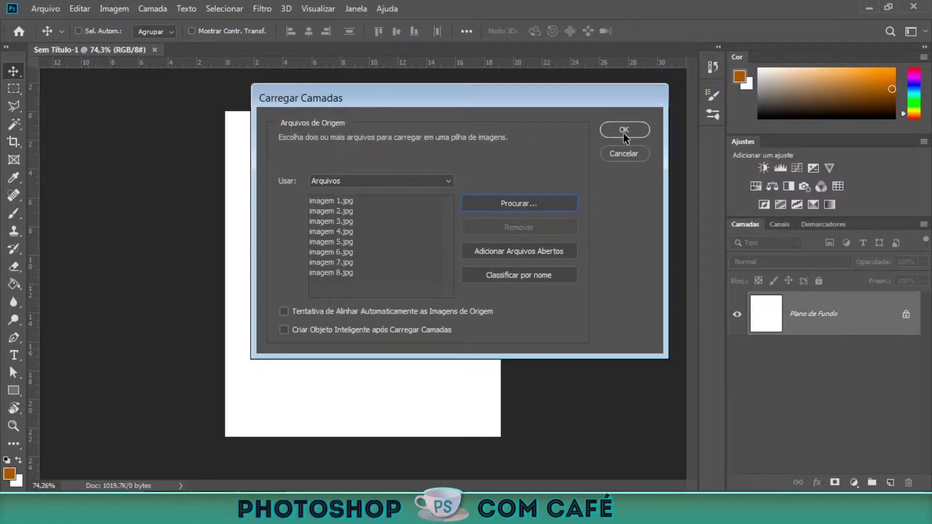
left_click(624, 129)
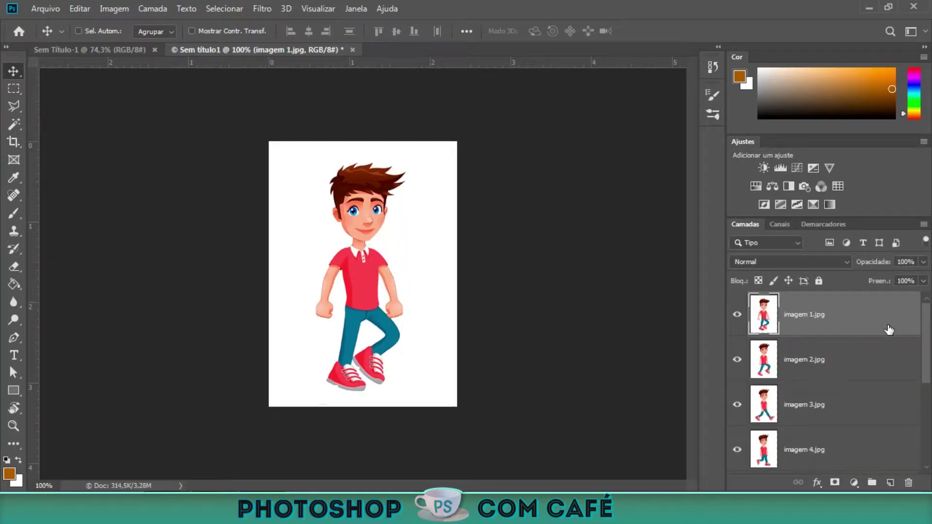
Move the imagem 1.jpg layer to the bottom of the layer stack and imagem 8.jpg to the top.
left_click(862, 217)
left_click_drag(866, 316, 859, 409)
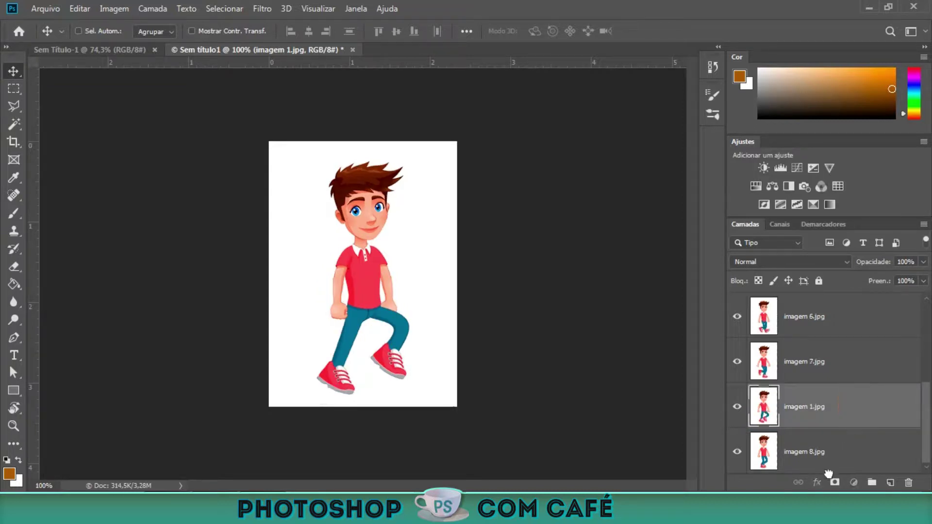
left_click_drag(858, 408, 830, 453)
left_click(838, 408)
left_click_drag(888, 399, 826, 286)
Reorder the remaining layers so they run upward from imagem 2.jpg, just above imagem 1.jpg, to imagem 7.jpg below imagem 8.jpg.
left_click(871, 358)
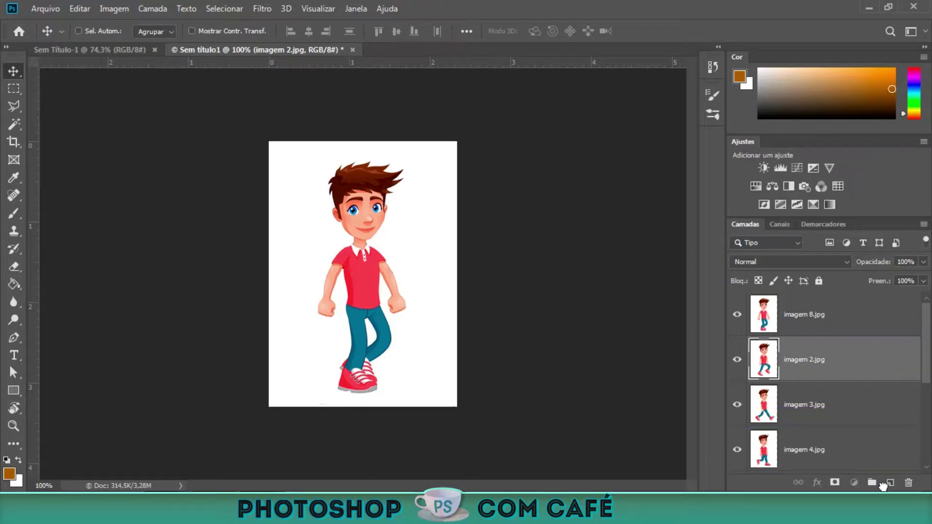
scroll(825, 383, "down", 4)
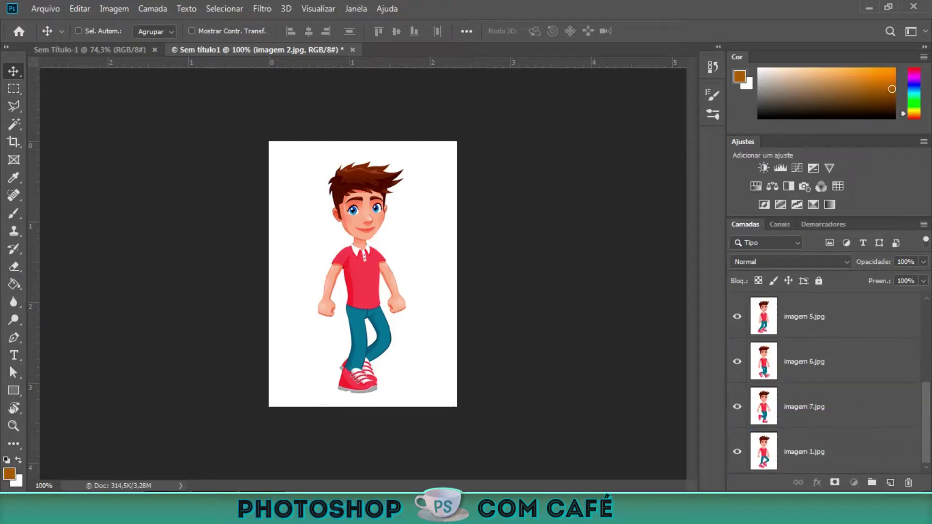
left_click_drag(890, 482, 898, 413)
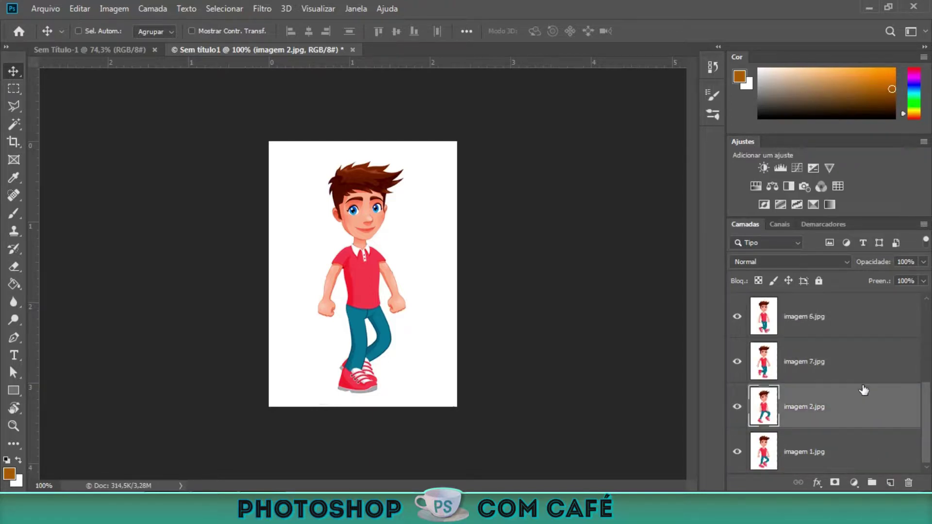
left_click_drag(859, 358, 844, 387)
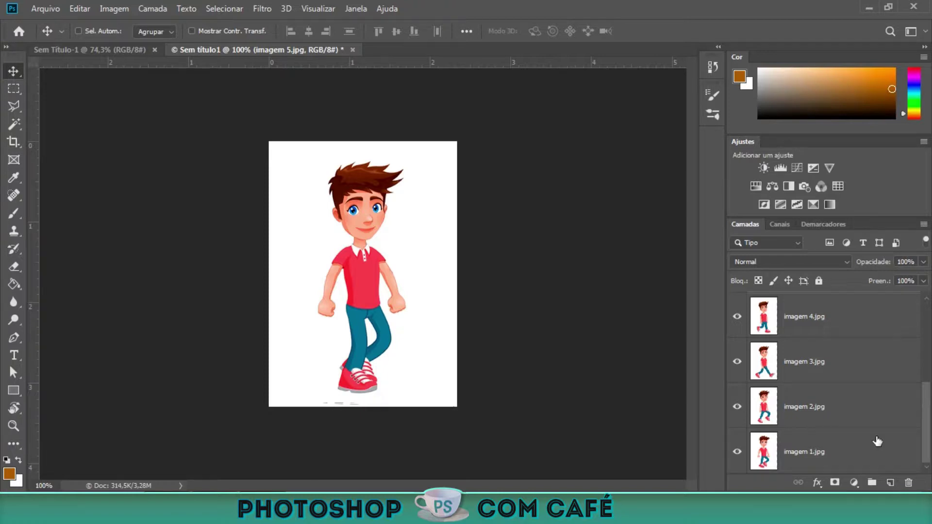
scroll(875, 439, "up", 3)
scroll(896, 399, "down", 3)
left_click(864, 456)
scroll(844, 425, "up", 3)
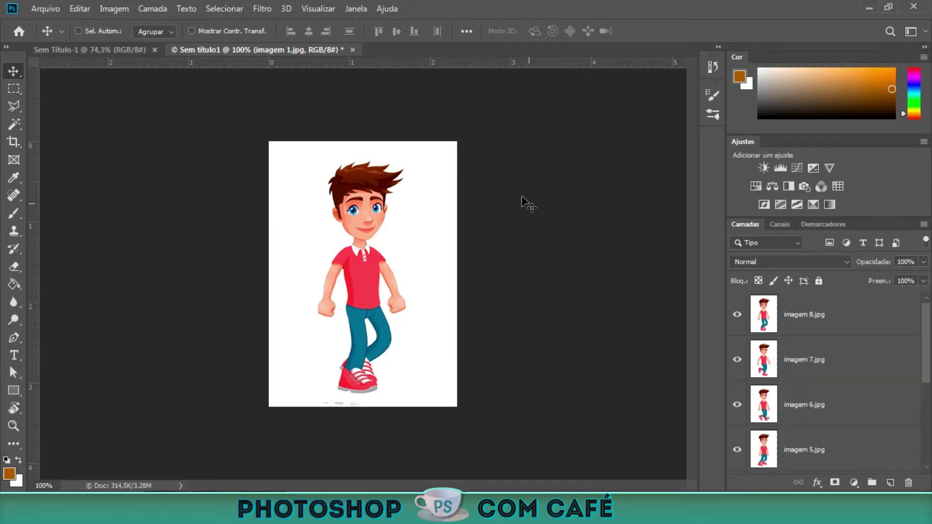
Show the timeline and create a frame animation for the layered document.
left_click(358, 7)
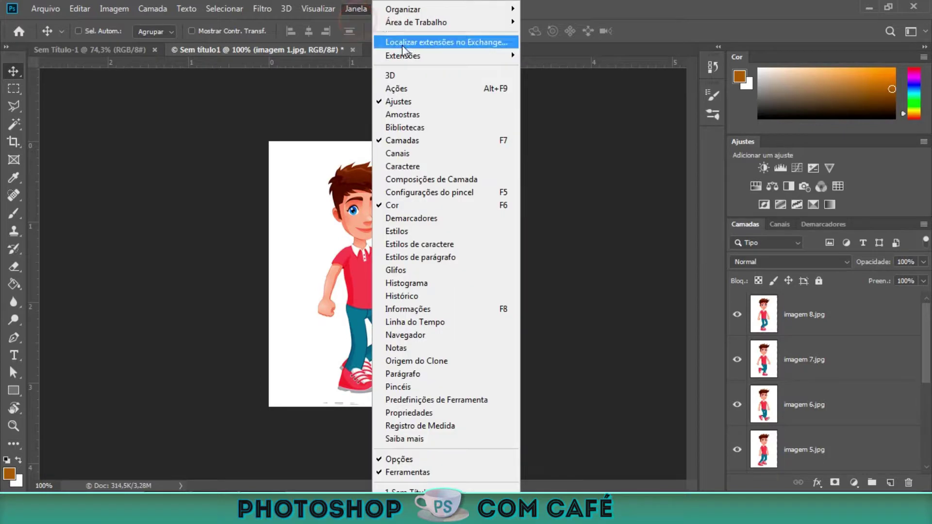
left_click(449, 325)
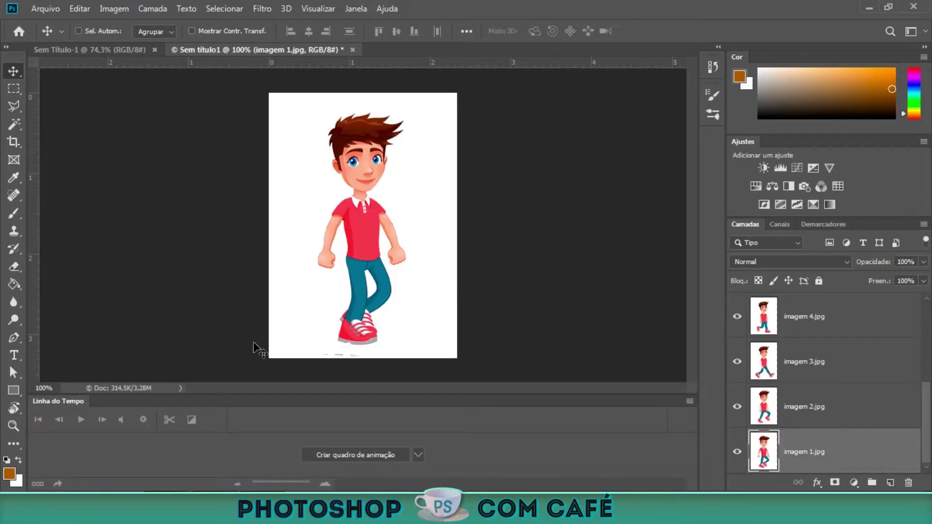
left_click(351, 453)
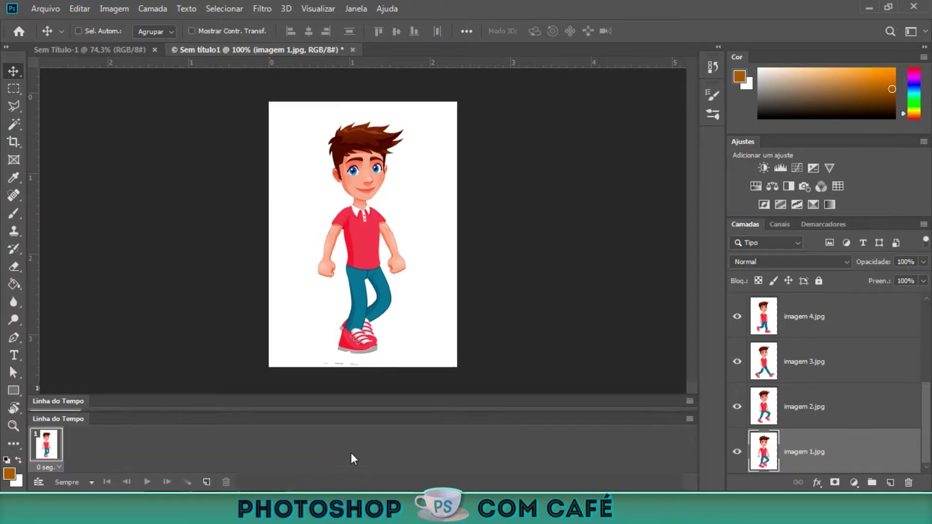
Create the animation frames from the document's layers and look through the layer list.
left_click(689, 418)
left_click(688, 418)
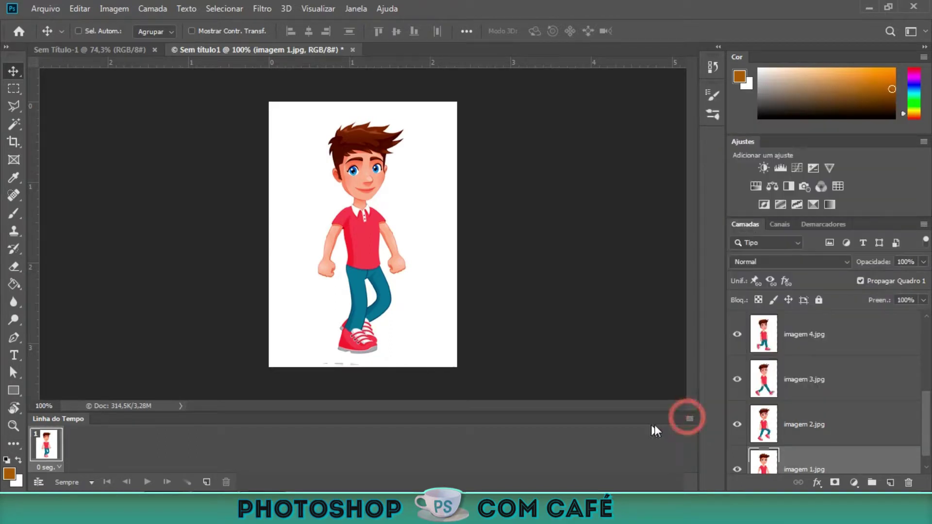
left_click(684, 420)
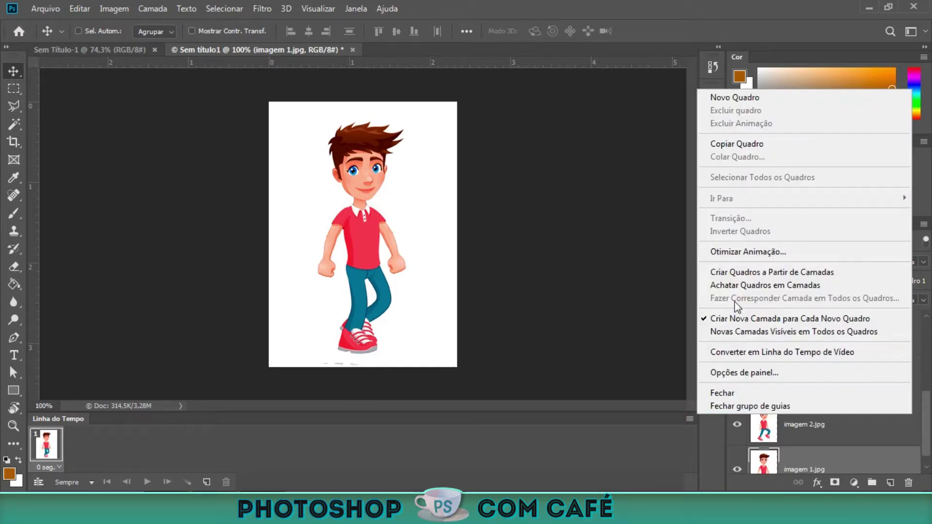
left_click(743, 274)
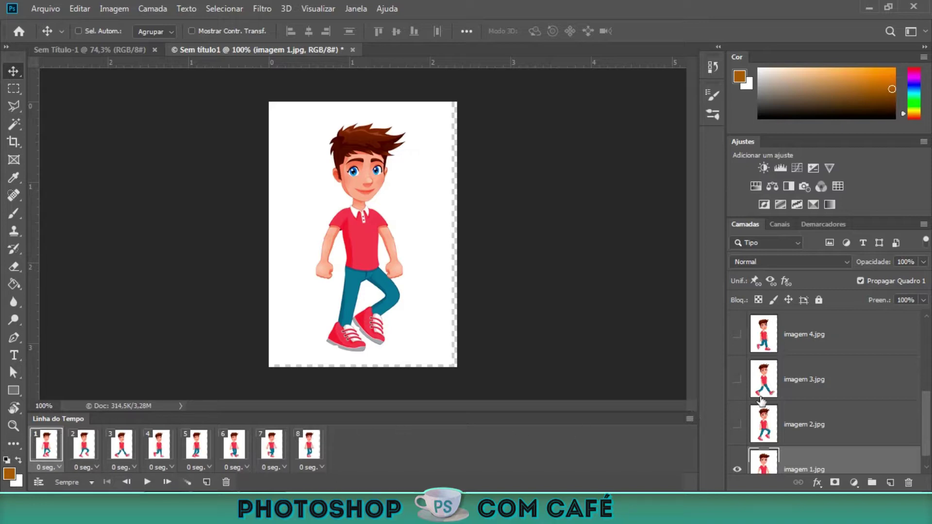
scroll(760, 399, "up", 4)
scroll(796, 368, "down", 4)
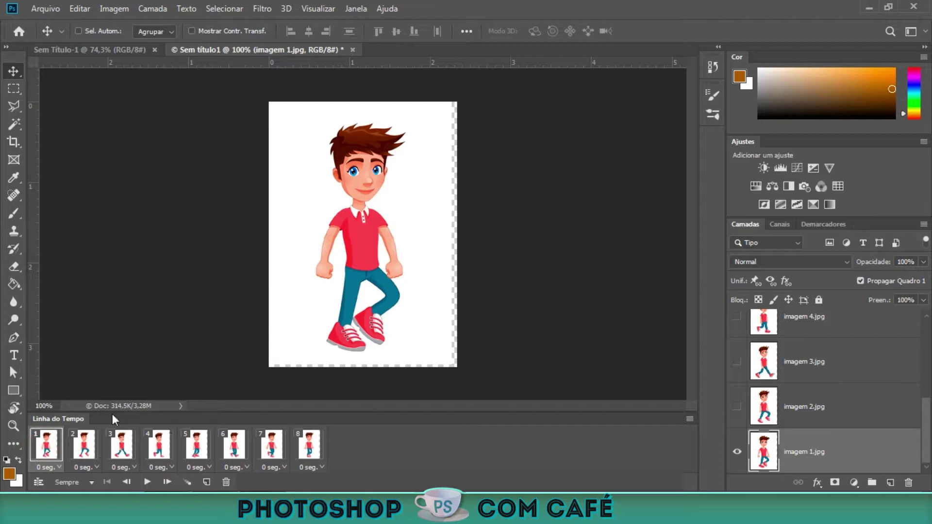
Set the delay of all eight animation frames to 0,2 seconds.
left_click(313, 448, "shift")
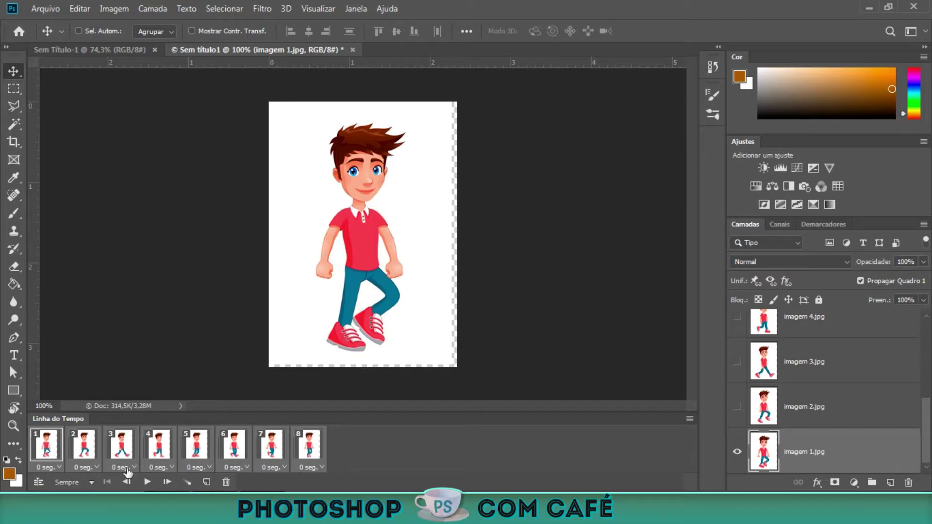
left_click(59, 467)
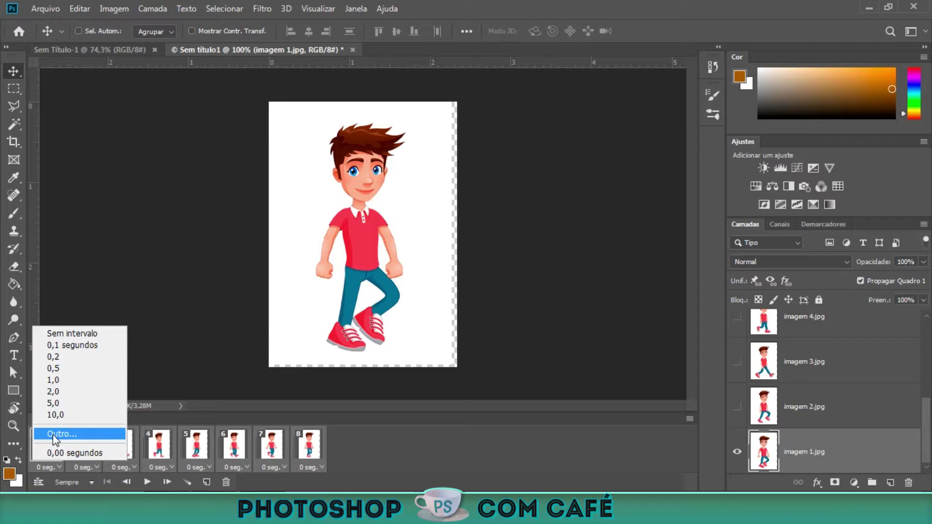
left_click(79, 359)
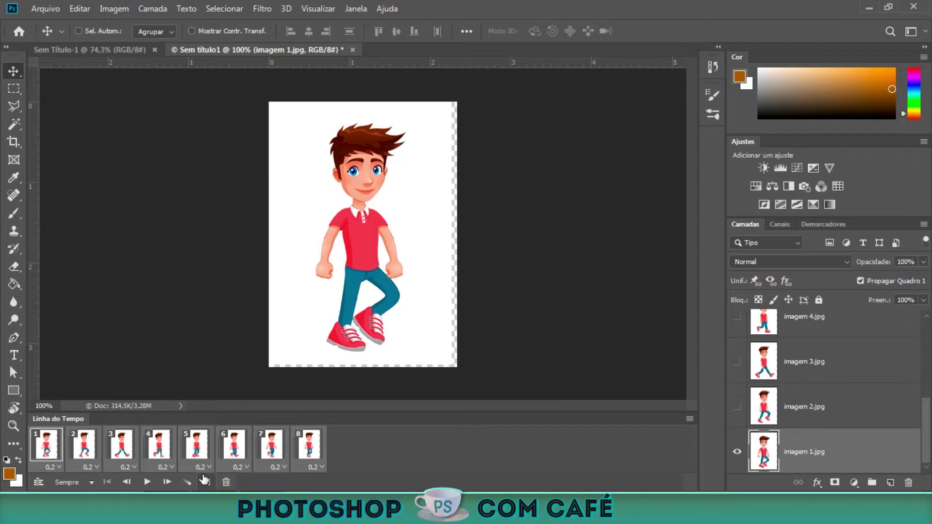
Try the Uma vez looping option for the animation and set it back to Sempre.
left_click(88, 480)
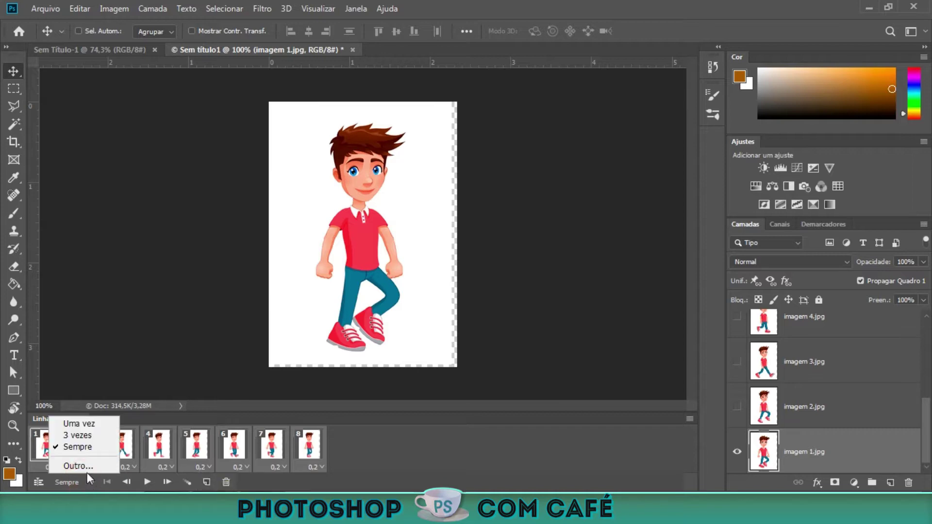
left_click(77, 424)
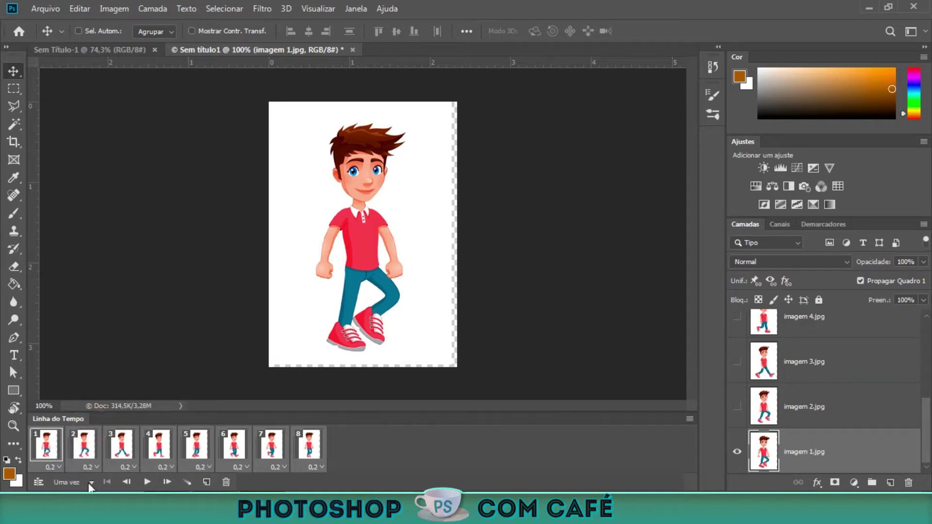
left_click(90, 483)
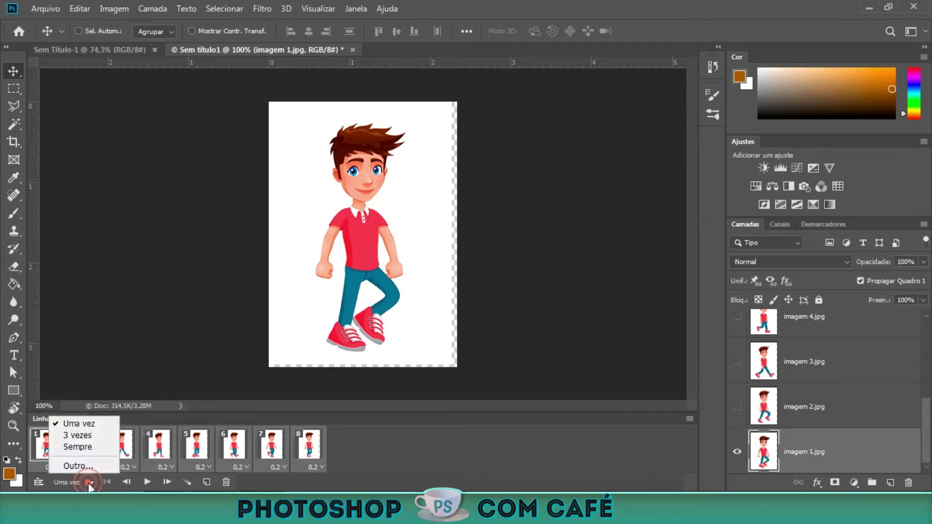
left_click(96, 448)
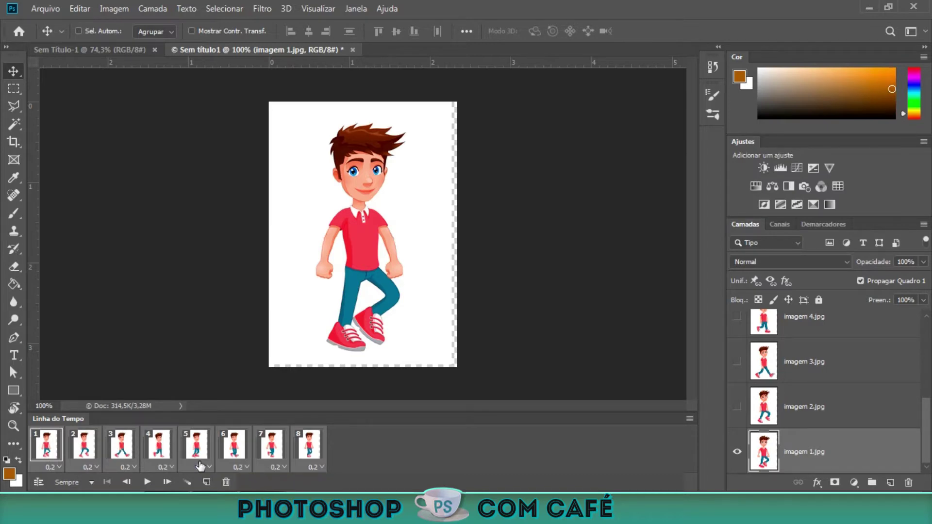
Play and stop the walking animation twice, checking the order of the layers between the two previews.
key("space")
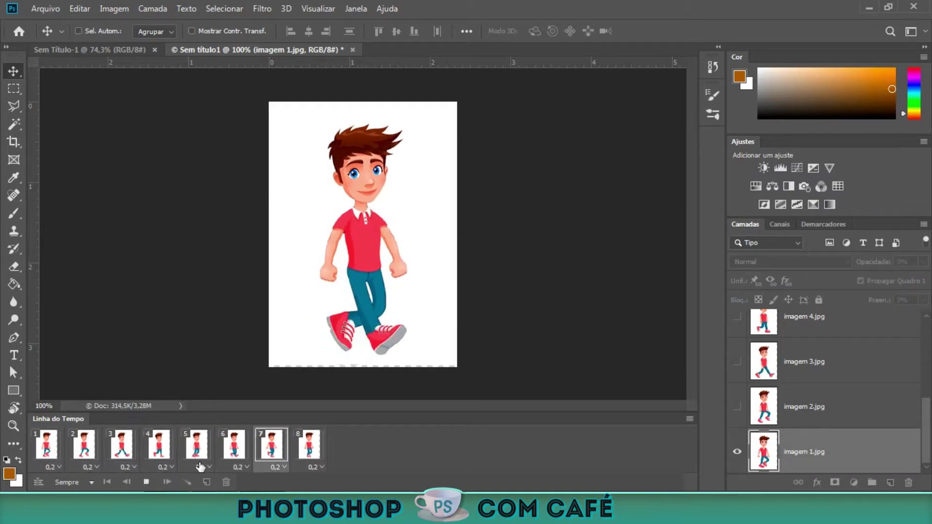
key("space")
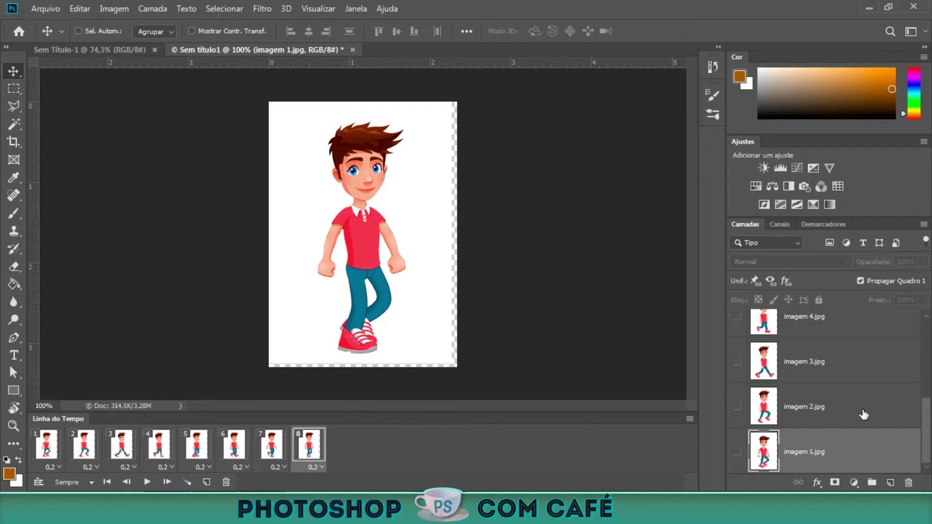
scroll(864, 414, "up", 4)
scroll(863, 414, "down", 4)
scroll(830, 399, "up", 2)
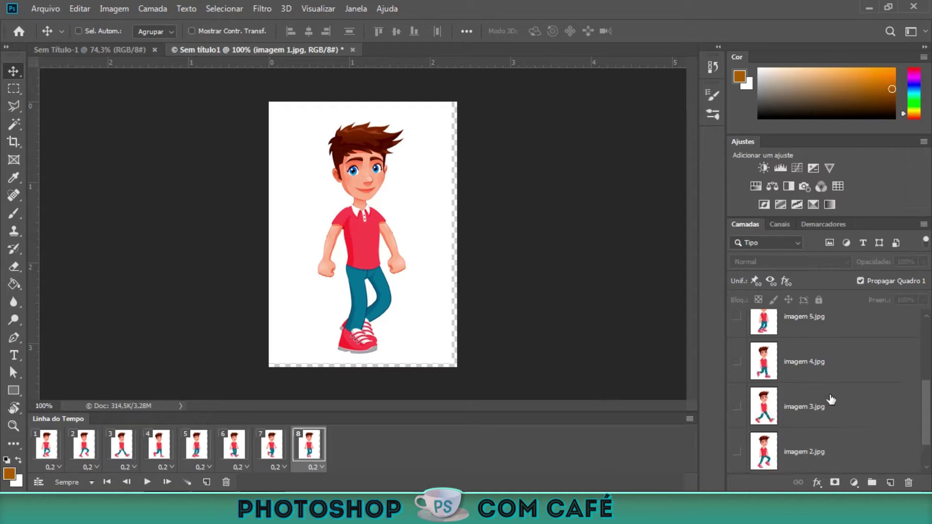
scroll(837, 400, "down", 2)
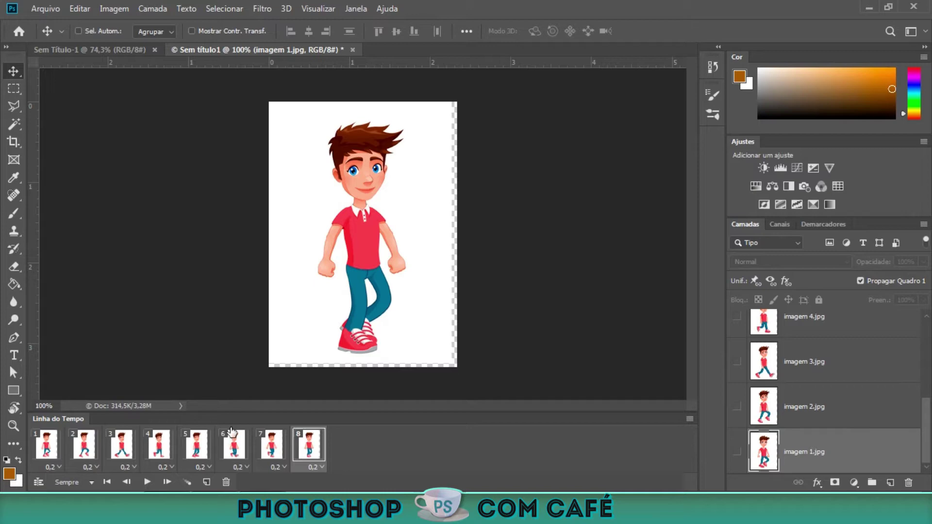
key("space")
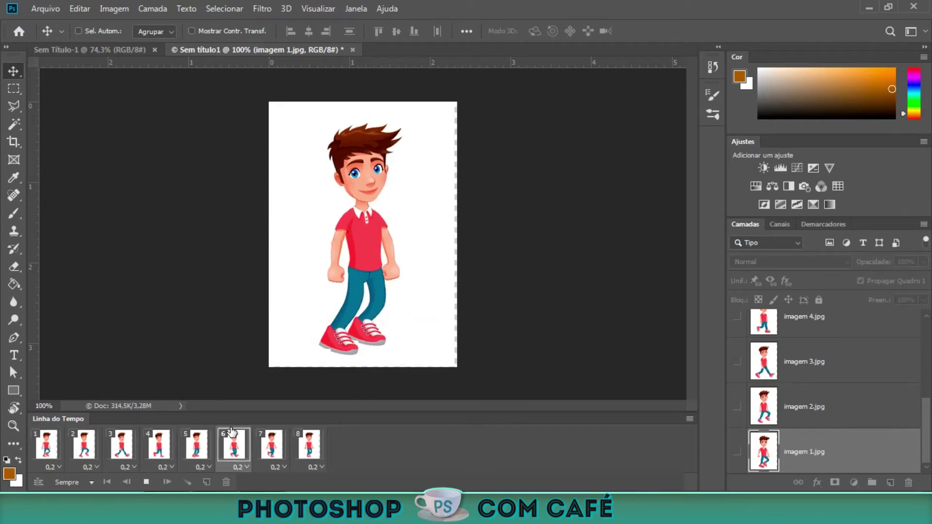
key("space")
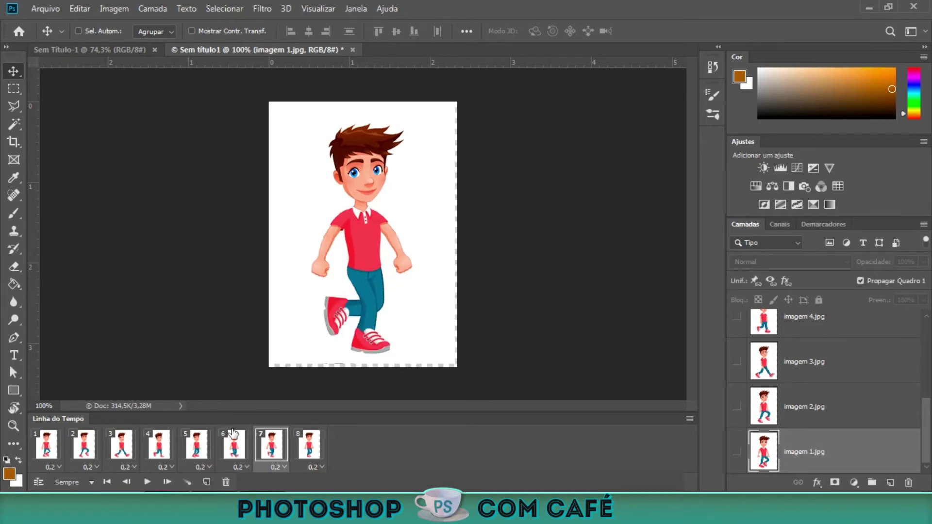
Export the animation with Salvar para a Web (legado) as the GIF Sem-título1.gif, saved in the Área de Trabalho folder of the user profile.
left_click(54, 4)
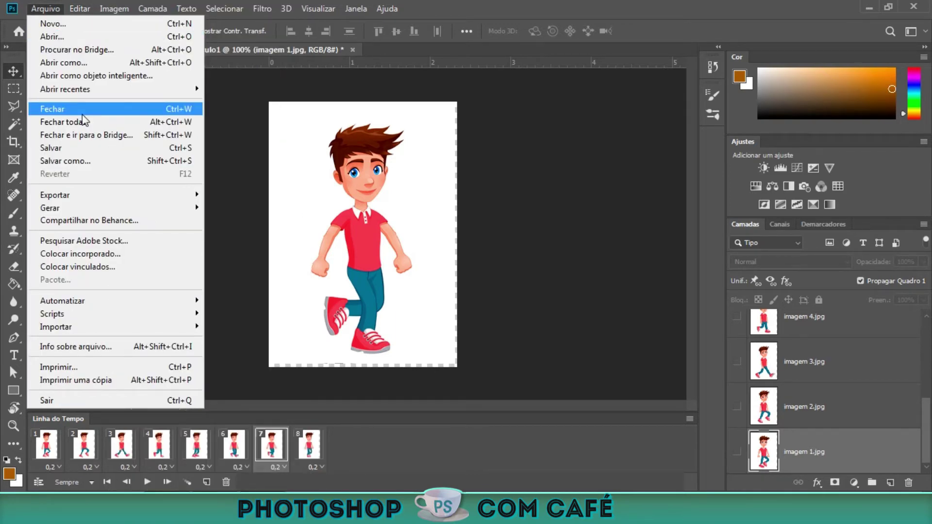
mouse_move(93, 196)
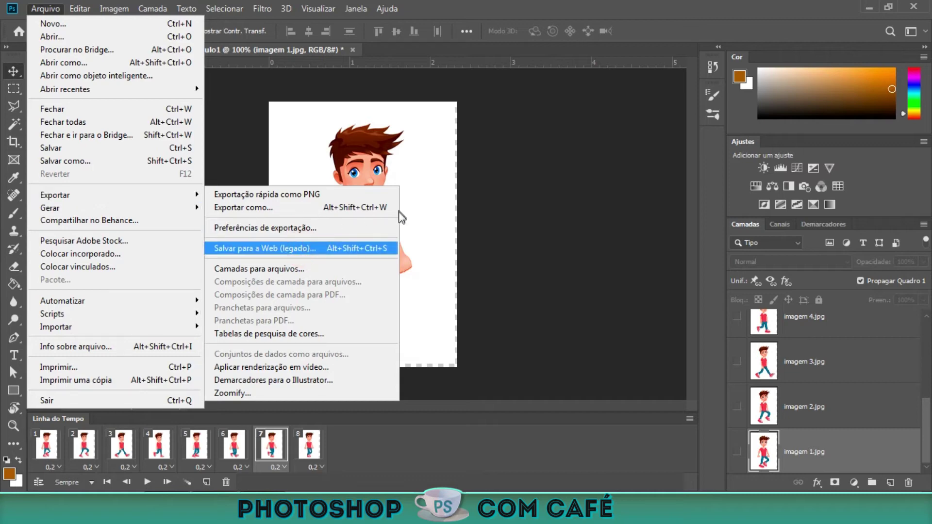
left_click(387, 250)
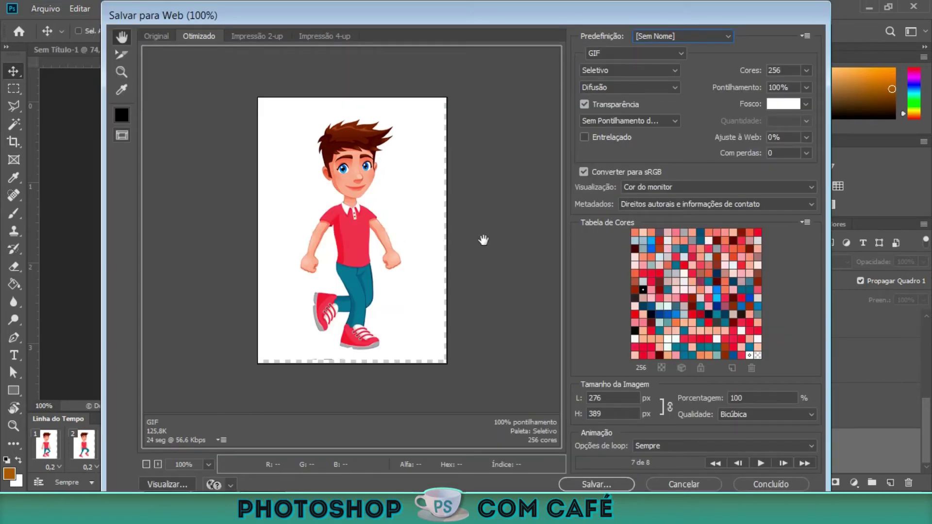
left_click(612, 488)
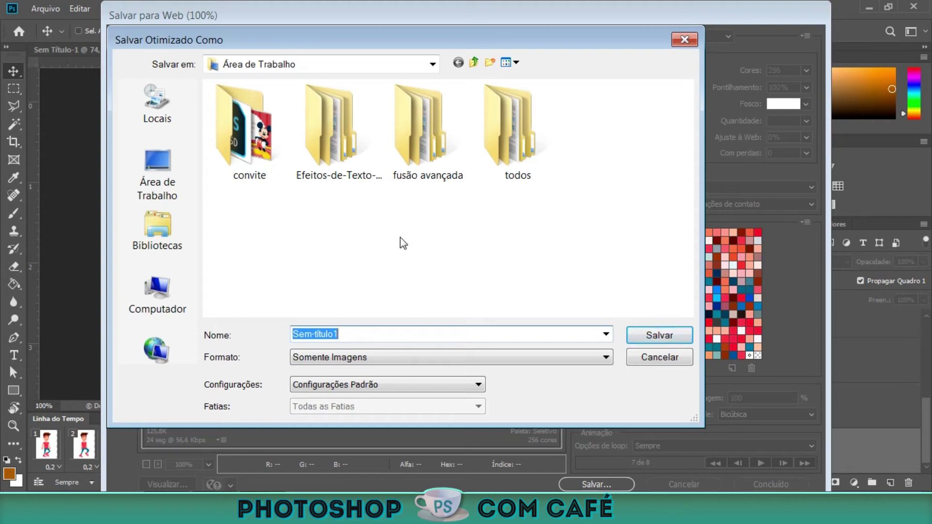
left_click(155, 197)
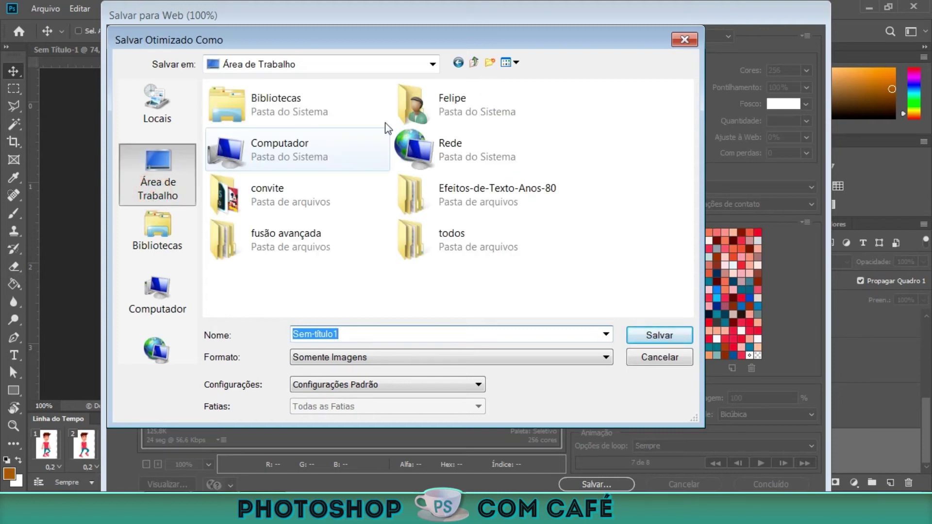
double_click(454, 111)
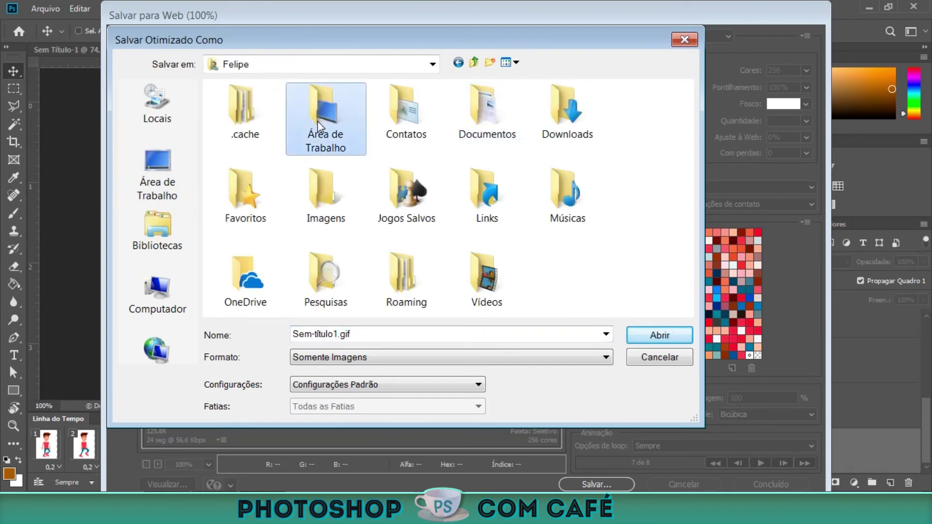
double_click(317, 129)
left_click(671, 333)
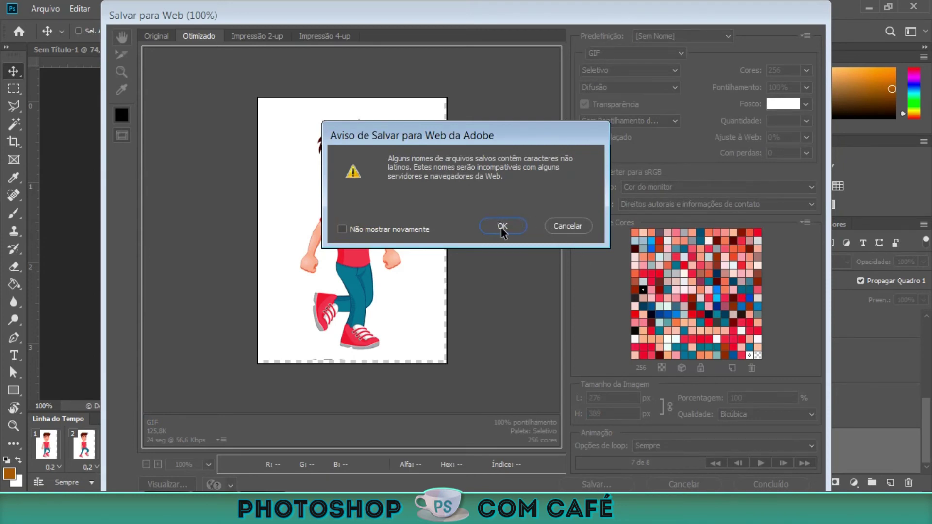
left_click(503, 226)
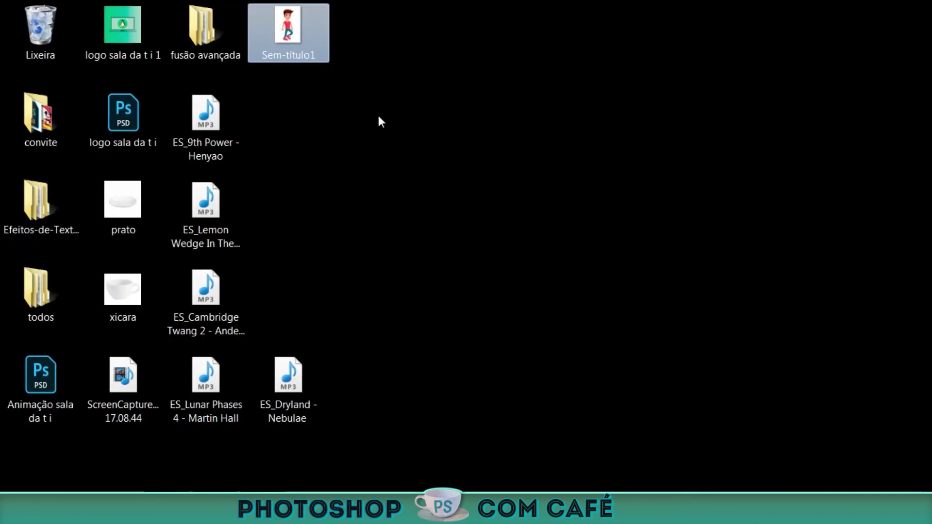
Switch to the Windows desktop and open the exported Sem-título1 GIF to check the walking animation.
key("Return")
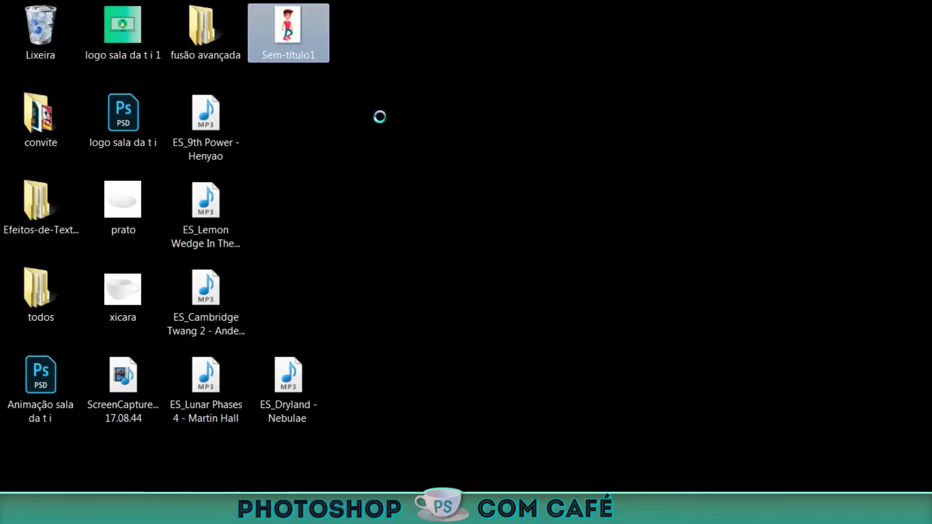